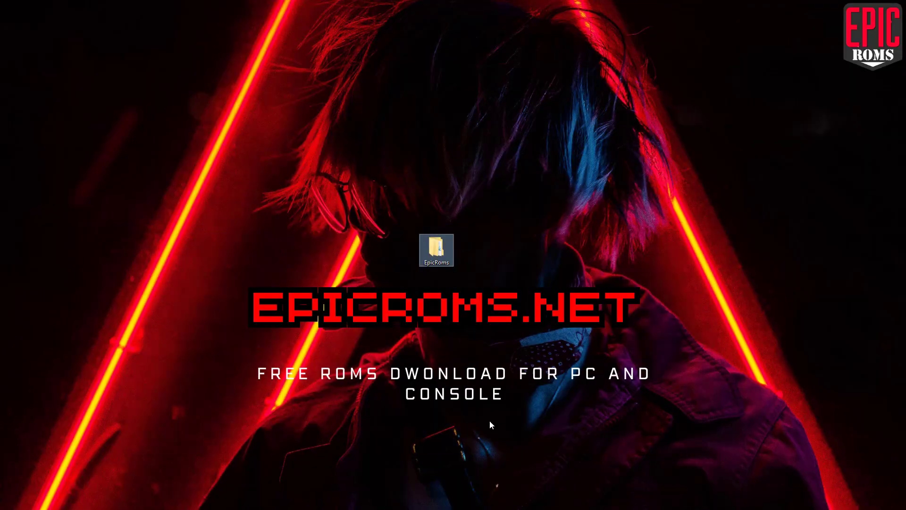
- Open EpicRoms > 3DS and select the Pokemon-X-3DS-EpicROMs.rar and RetroArch1.19.1.7z archives
left_click_drag(151, 232, 741, 460)
double_click(442, 250)
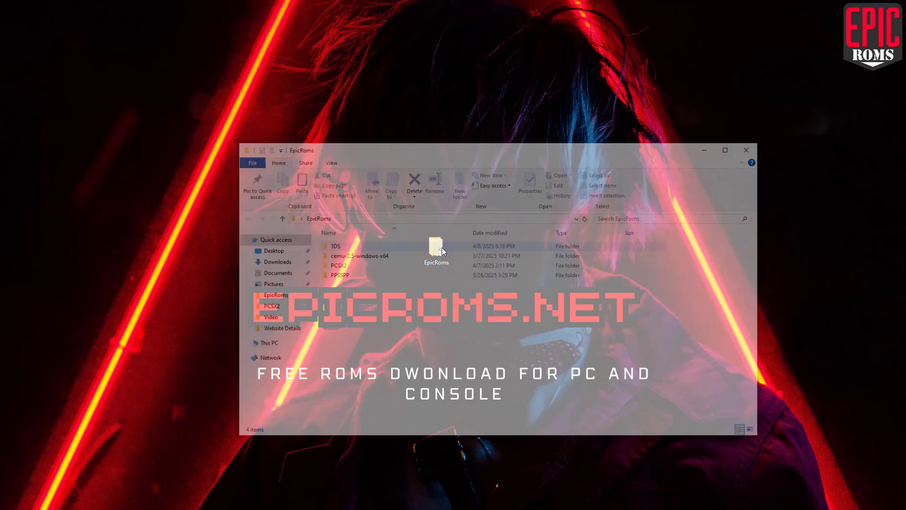
double_click(332, 246)
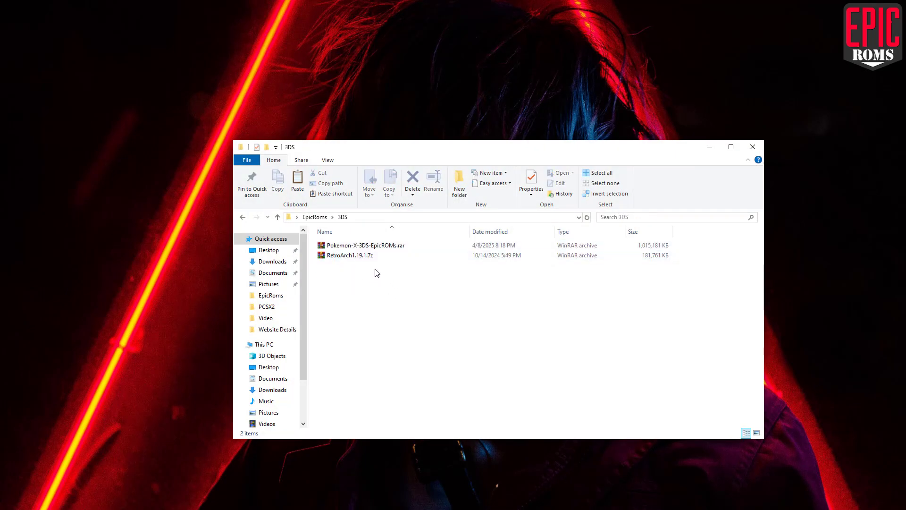
left_click_drag(366, 263, 362, 244)
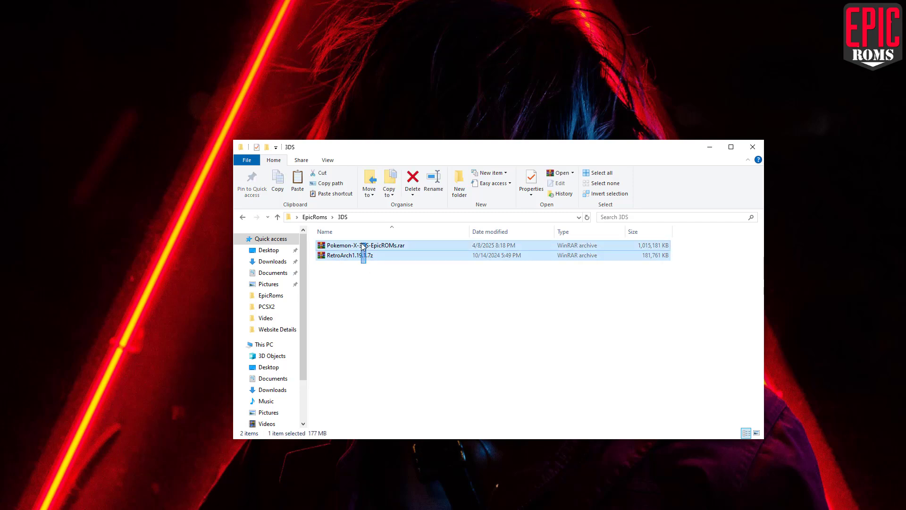
left_click(352, 267)
left_click(347, 245)
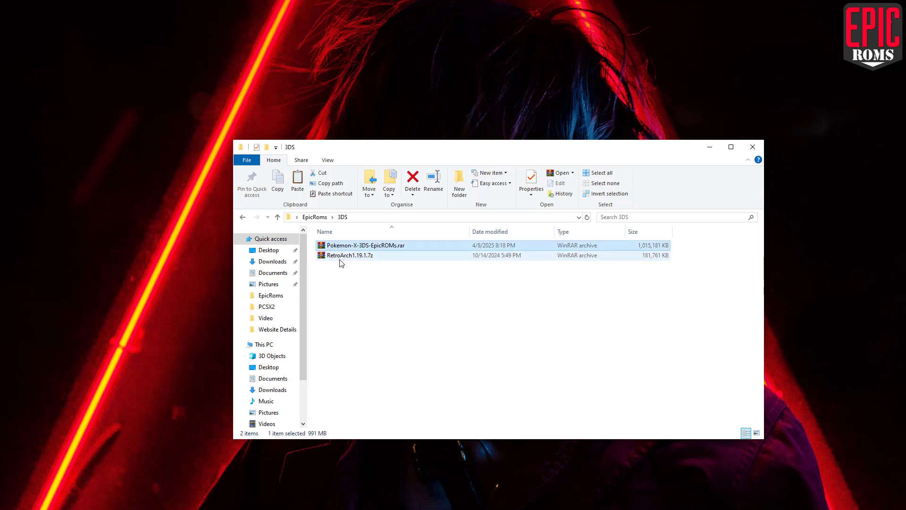
left_click(342, 259)
left_click(345, 271)
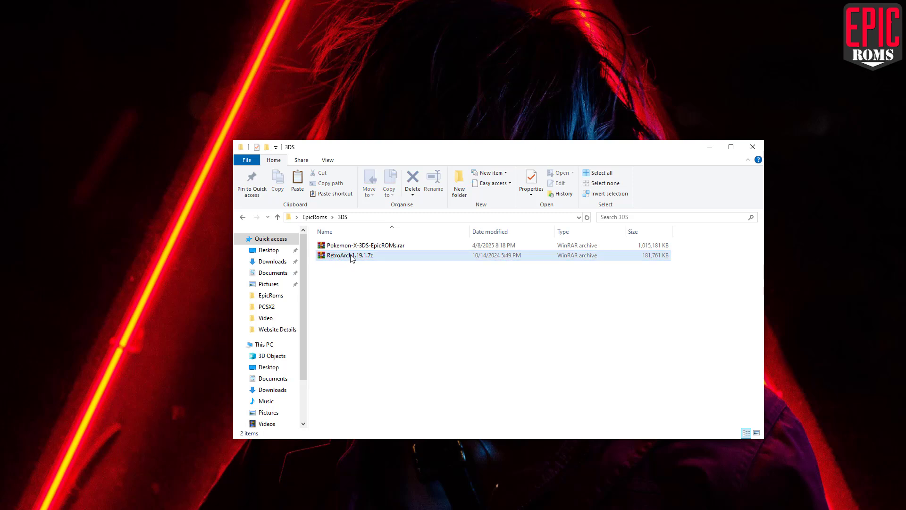
- Extract RetroArch1.19.1.7z into a RetroArch1.19.1 folder, then extract the Pokemon X .rar into its own folder
right_click(346, 257)
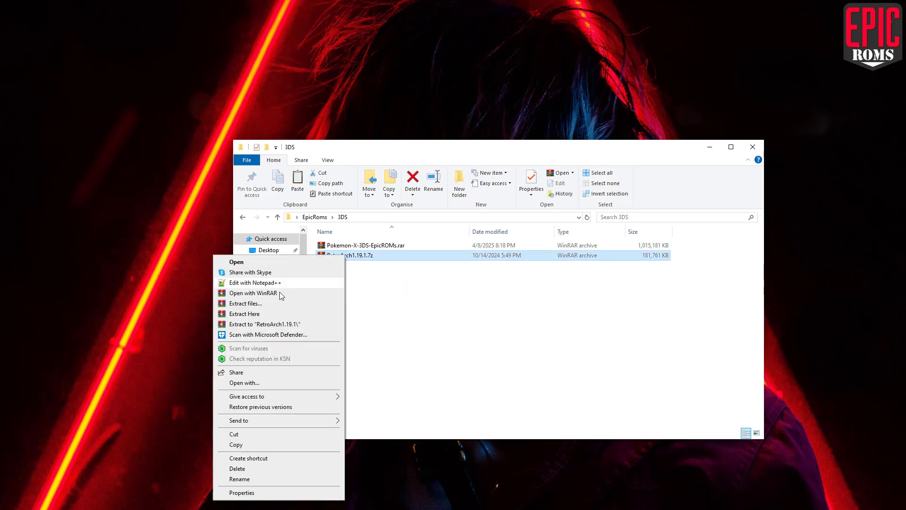
left_click(269, 325)
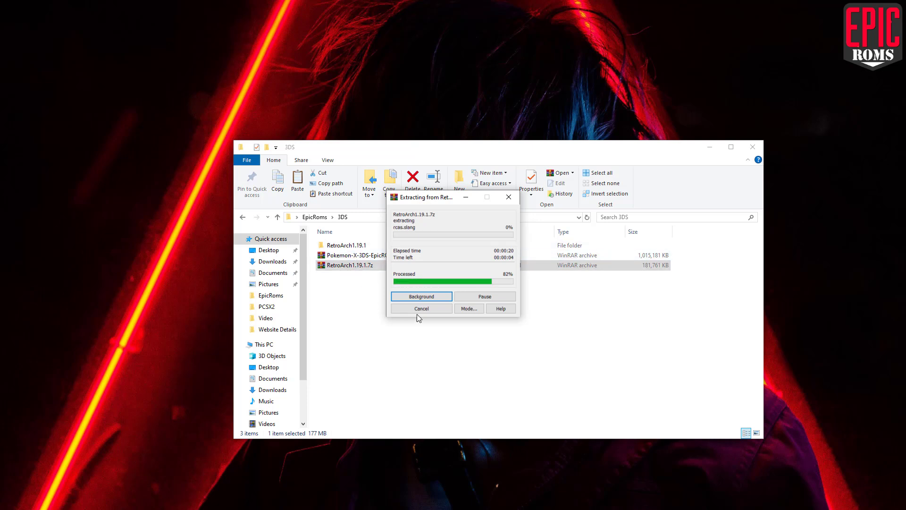
left_click(344, 256)
right_click(343, 256)
left_click(245, 326)
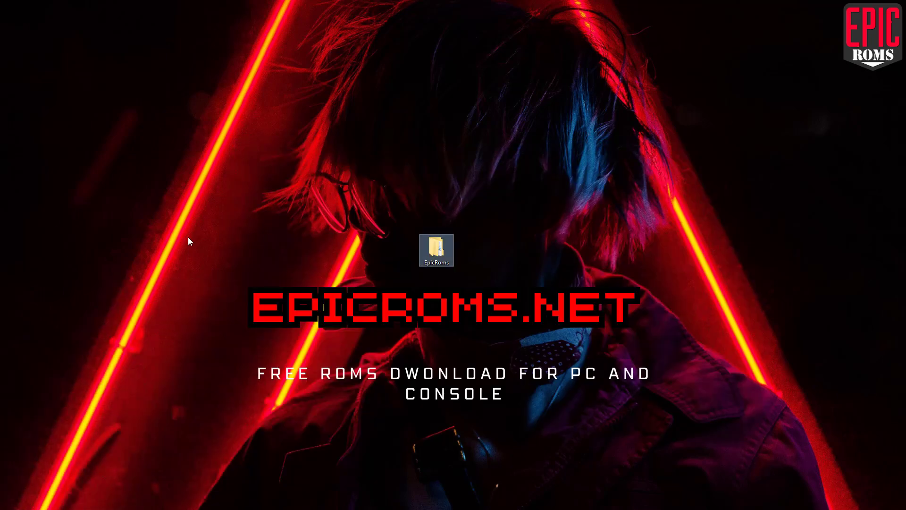
- Let the Pokemon X extraction finish, then select all four items in the 3DS folder
left_click_drag(196, 204, 726, 412)
left_click_drag(212, 224, 616, 408)
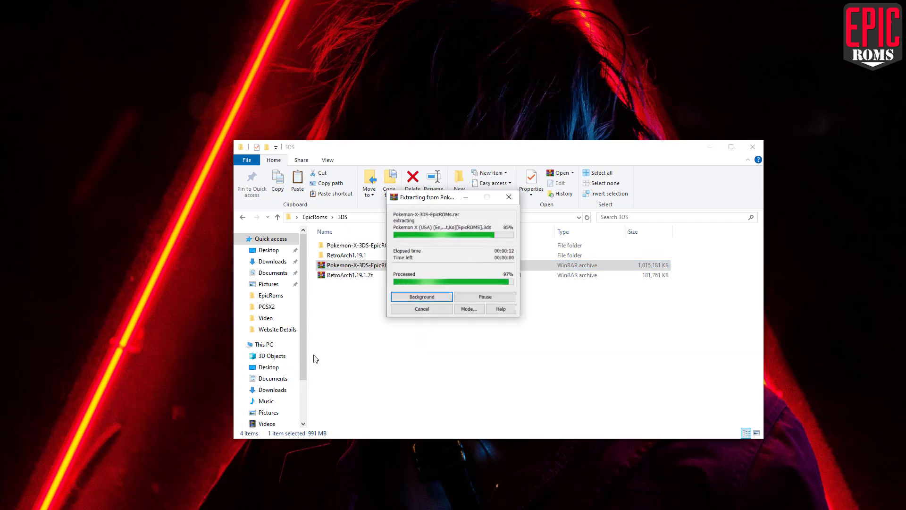
left_click_drag(375, 293, 357, 248)
left_click_drag(364, 293, 368, 244)
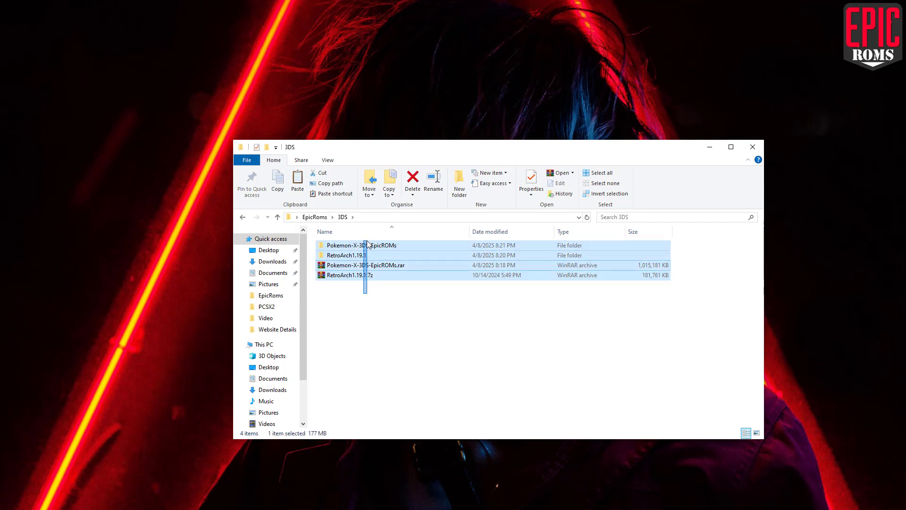
- Open Pokemon-X-3DS-EpicROMs > Pokemon X (USA) (EpicROMS) and select the extracted .3ds game file
double_click(355, 246)
left_click(353, 247)
double_click(353, 247)
left_click(406, 247)
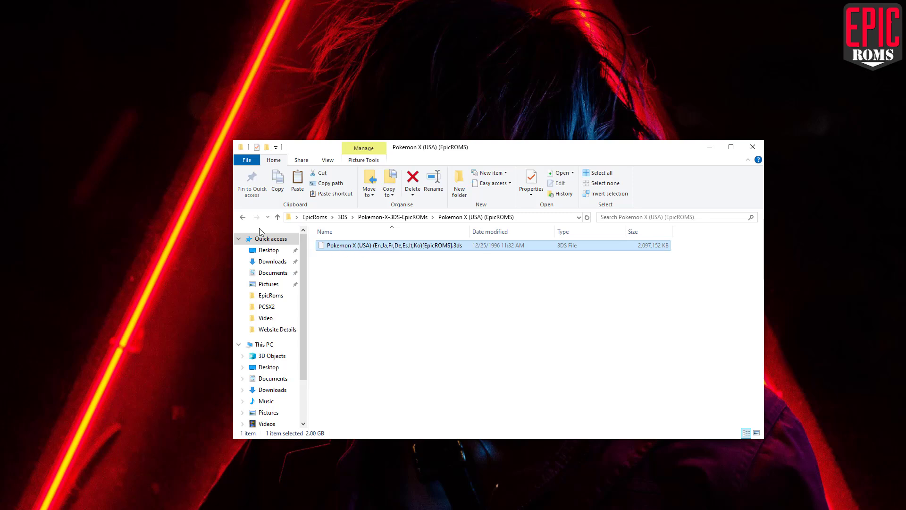
- Run retroarch.exe from RetroArch1.19.1 > RetroArch-Win64 as administrator
left_click(243, 217)
left_click(244, 219)
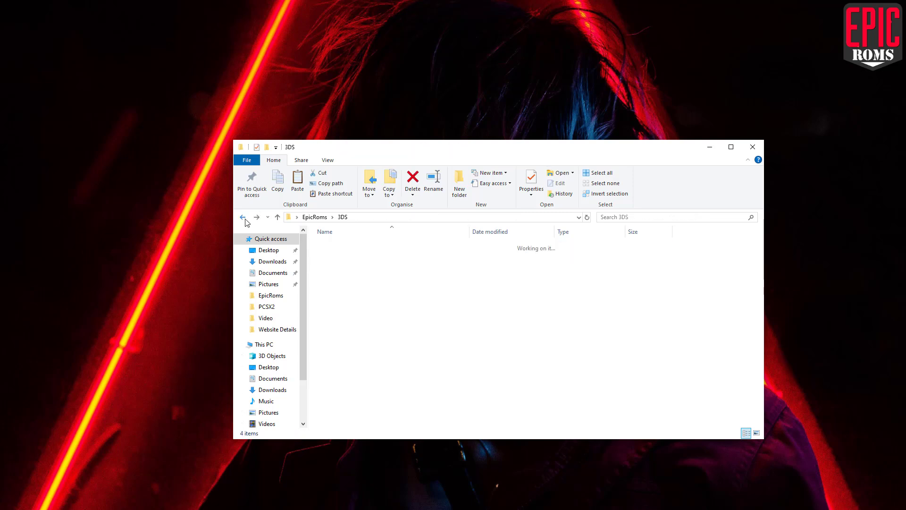
left_click(351, 256)
double_click(351, 257)
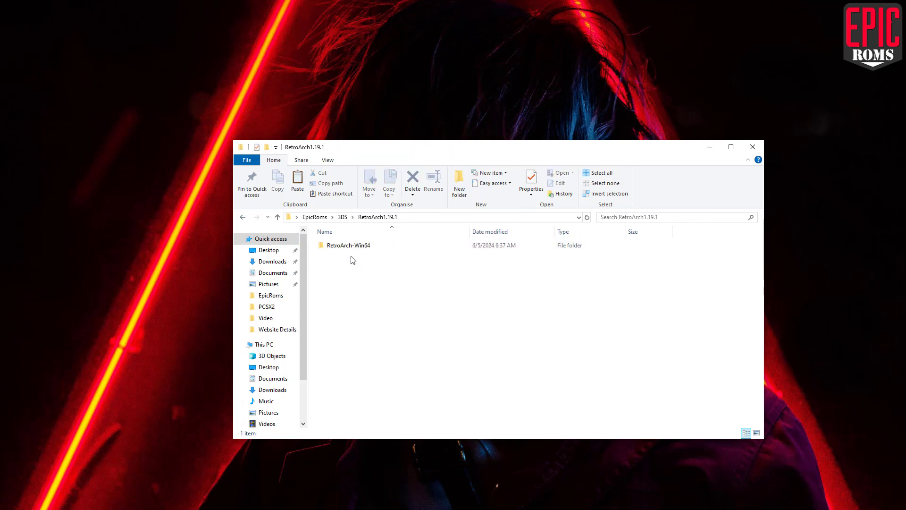
double_click(350, 247)
scroll(361, 283, "down", 6)
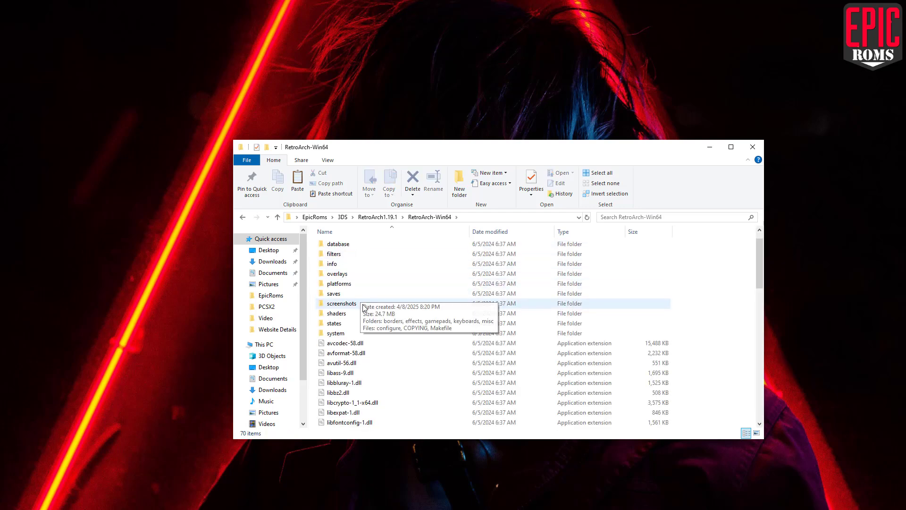
scroll(363, 309, "down", 11)
scroll(364, 309, "up", 4)
scroll(363, 309, "down", 4)
left_click(342, 372)
right_click(343, 372)
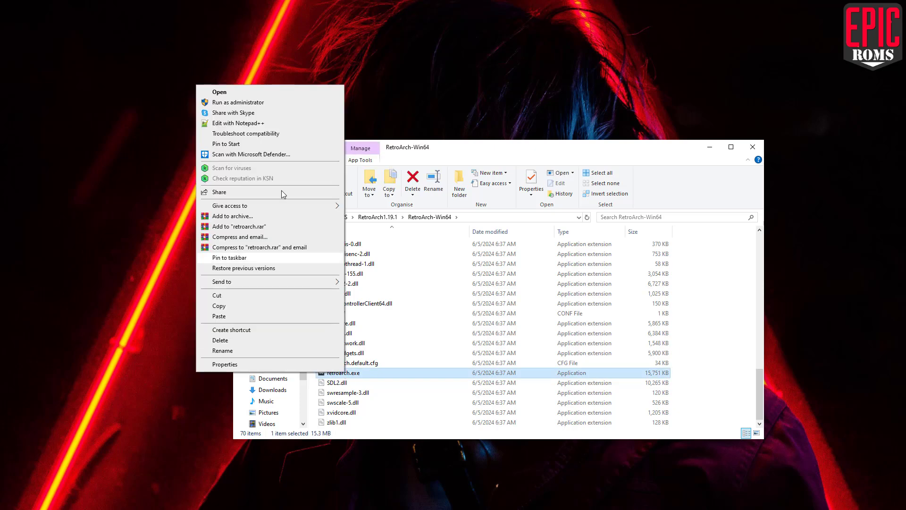
left_click(239, 103)
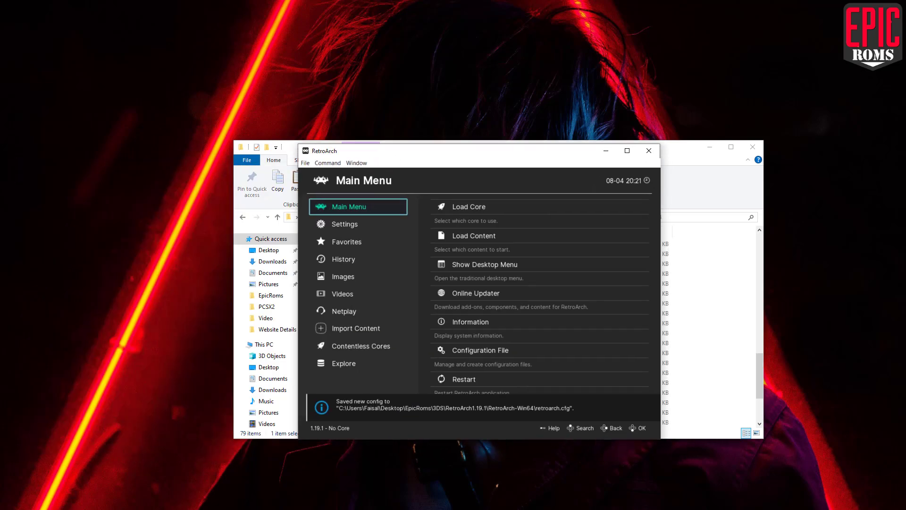
- Maximize the RetroArch window and settle the Main Menu selection on Online Updater
left_click(467, 326)
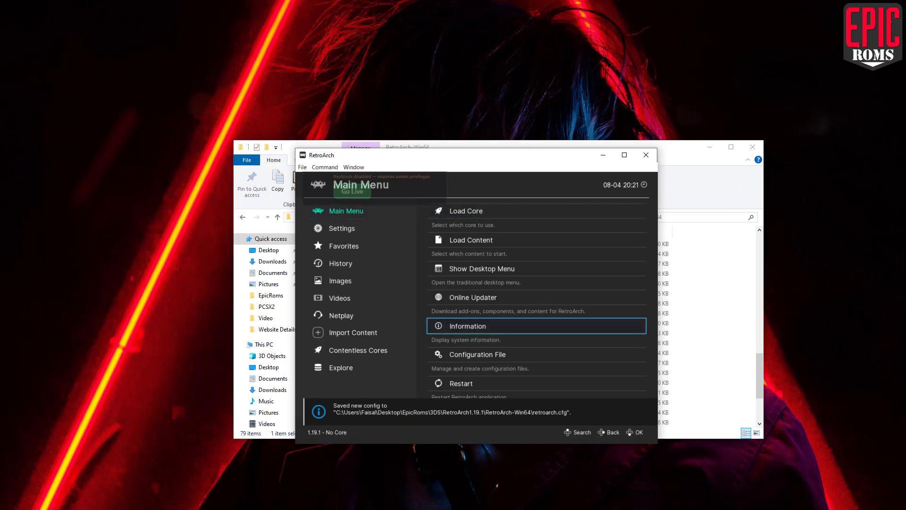
key("Up")
key("Up")
key("Up")
key("Down")
key("Down")
key("Down")
key("Down")
key("Down")
key("Down")
key("Up")
key("Up")
key("Up")
key("Up")
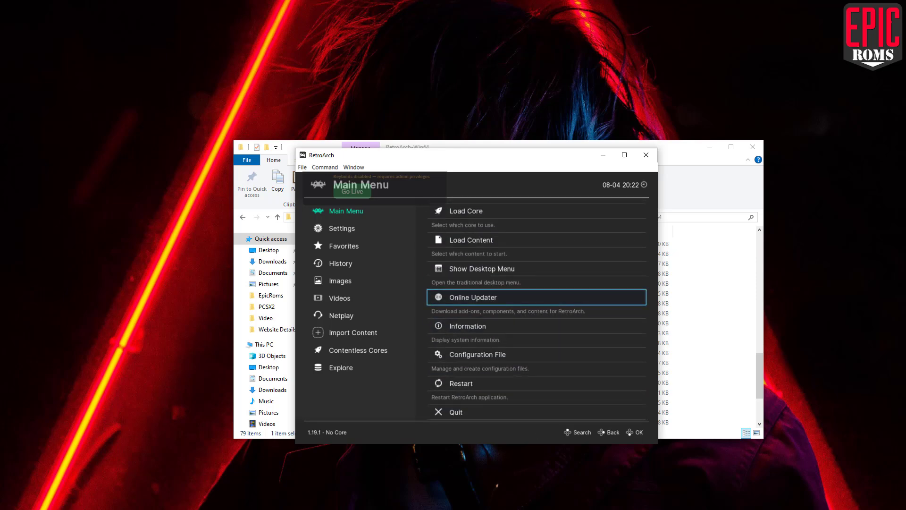
left_click(624, 155)
key("Down")
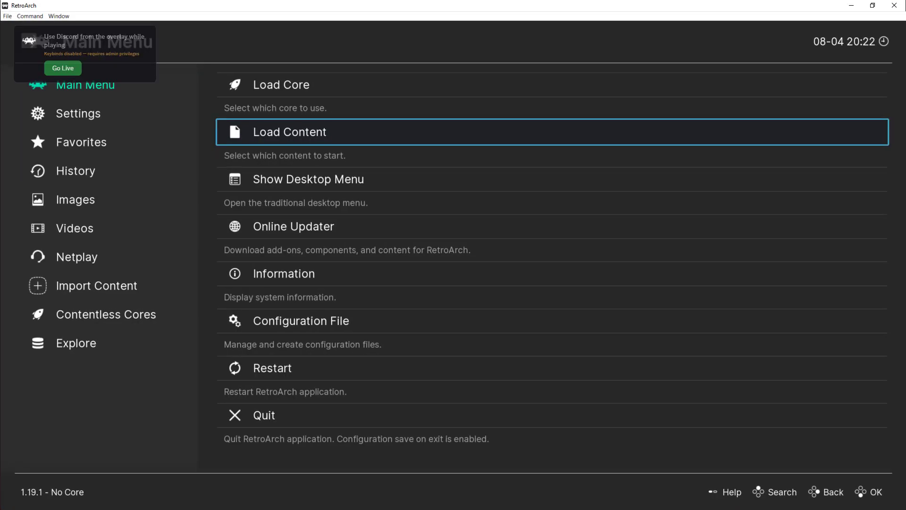
key("Down")
key("Down")
key("Down")
key("Down")
key("Up")
key("Up")
key("Up")
key("Up")
key("Up")
key("Up")
key("Up")
key("Up")
key("Up")
key("Up")
key("Up")
key("Up")
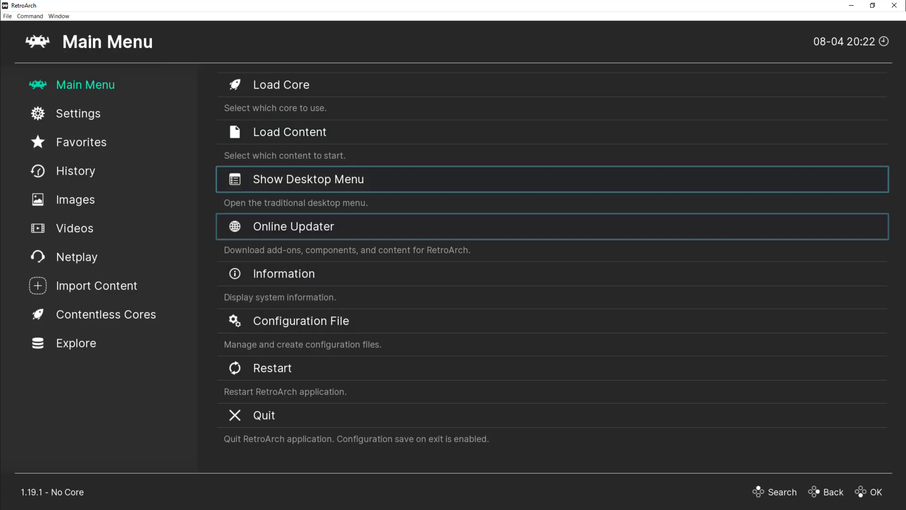
key("Down")
key("Down")
key("Up")
key("Down")
key("Down")
key("Up")
key("Down")
key("Down")
key("Up")
key("Up")
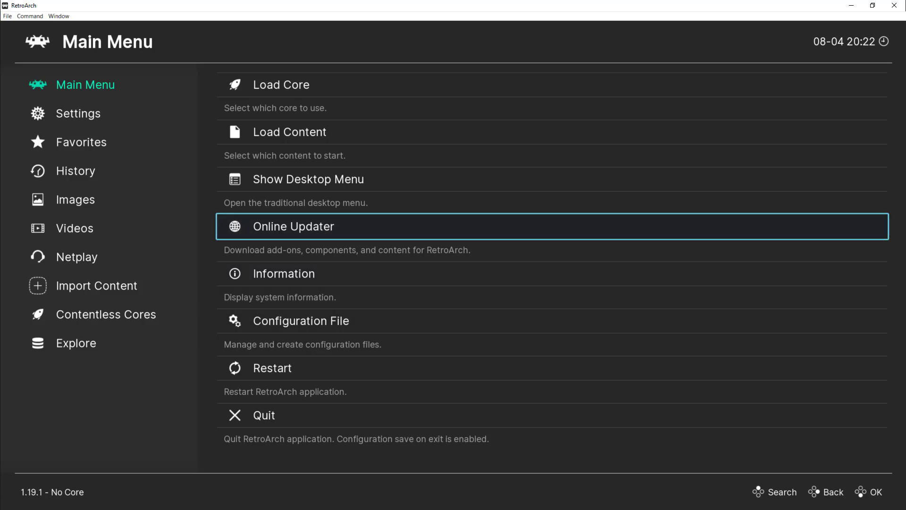
key("Down")
key("Down")
key("Up")
key("Up")
- Open the Online Updater and run Update Core Info Files
key("Return")
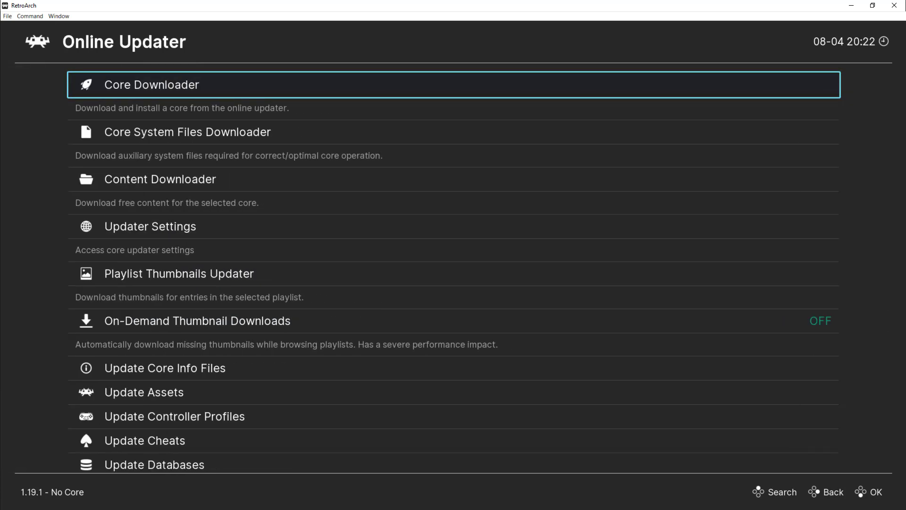
key("Down")
key("Down")
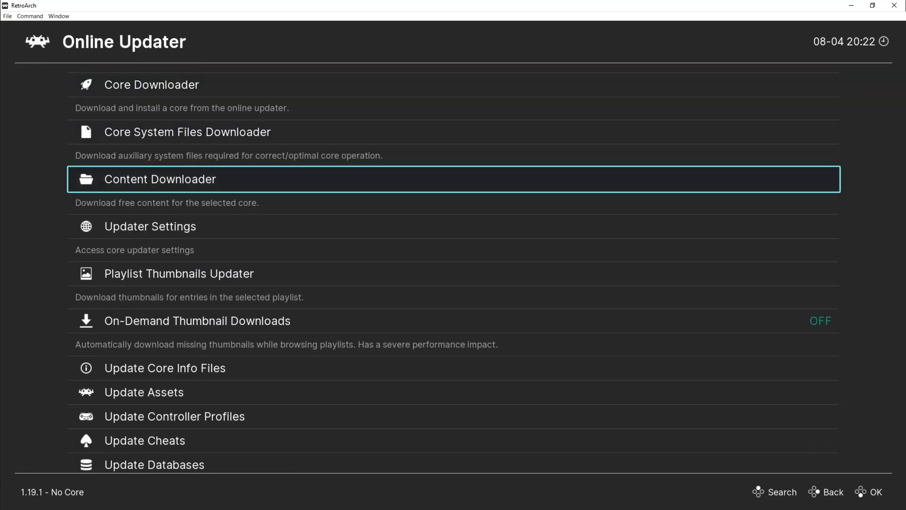
key("Down")
key("Down")
key("Down")
key("Down")
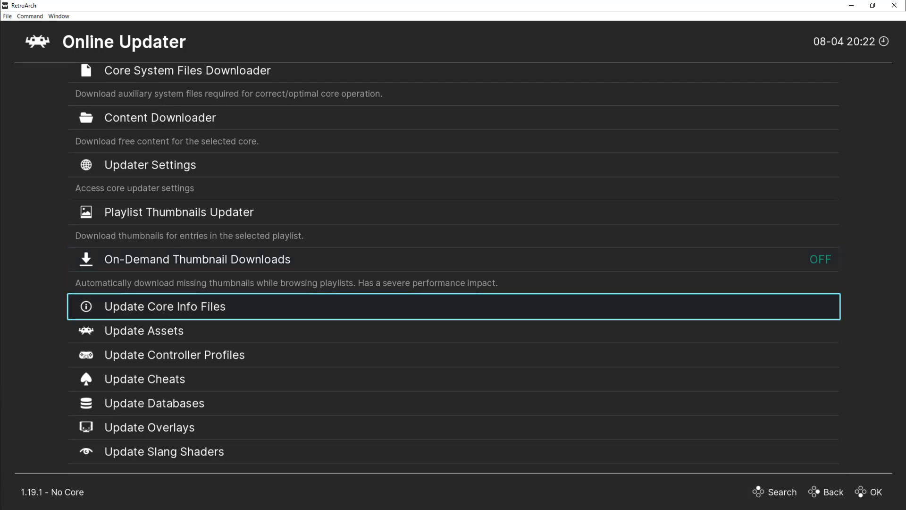
key("Return")
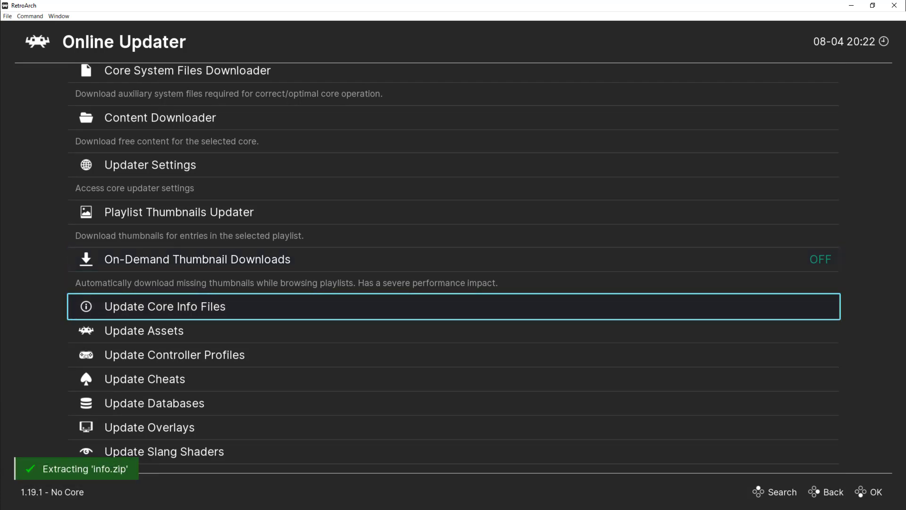
- Run Update Databases, then return from the Online Updater to the Main Menu
key("Down")
key("Down")
key("Down")
key("Down")
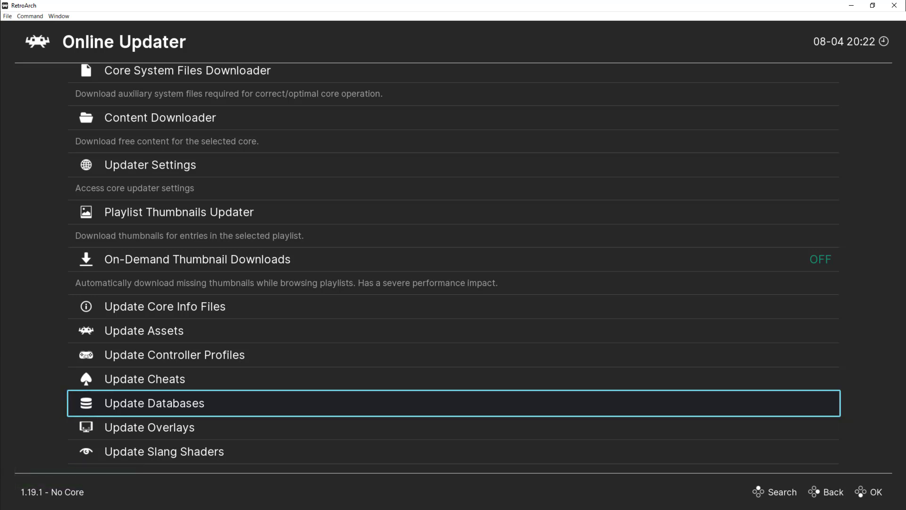
key("Return")
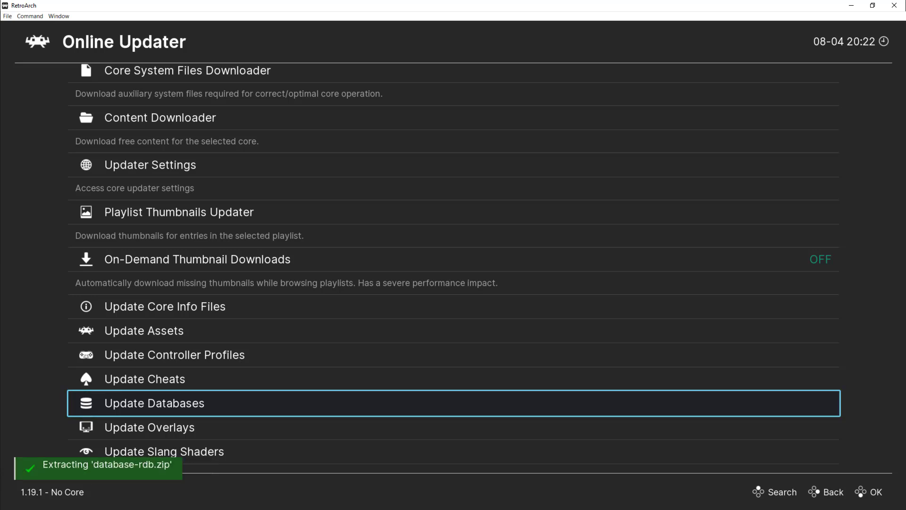
key("Up")
key("Up")
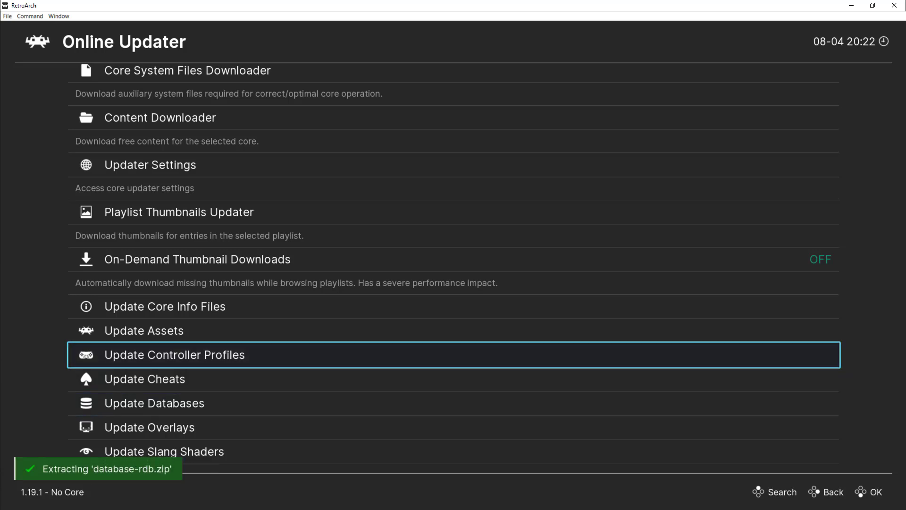
key("Up")
key("Up")
key("Up")
key("Up")
key("Up")
key("Up")
key("Up")
key("Up")
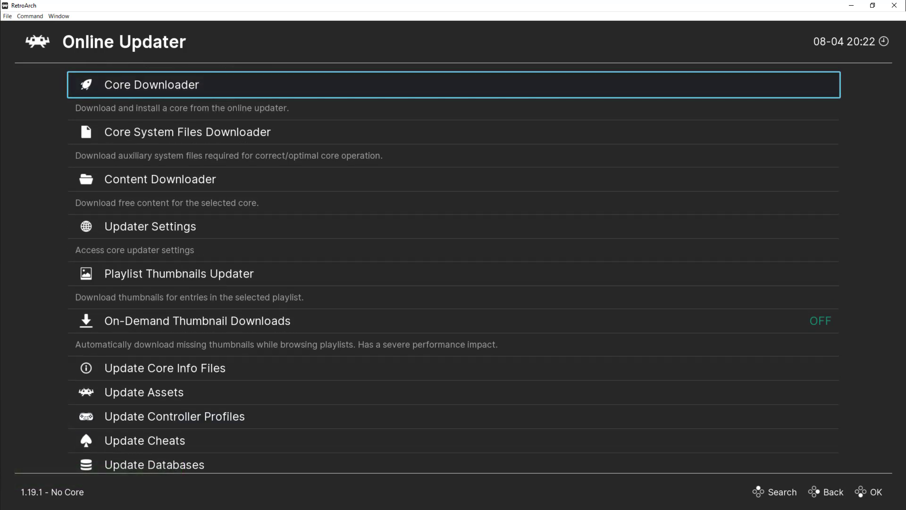
key("Down")
key("Down")
key("Up")
key("Up")
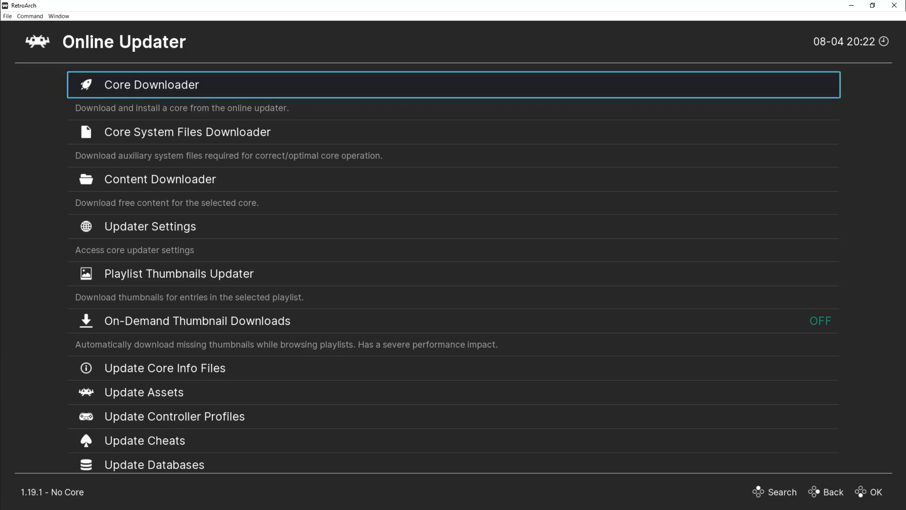
key("BackSpace")
key("Up")
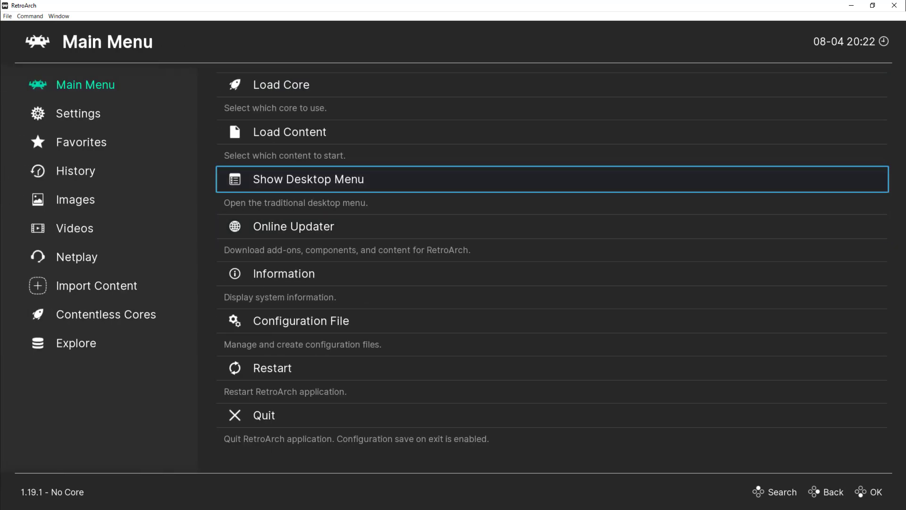
key("Down")
key("Up")
key("Up")
key("Up")
key("Down")
key("Up")
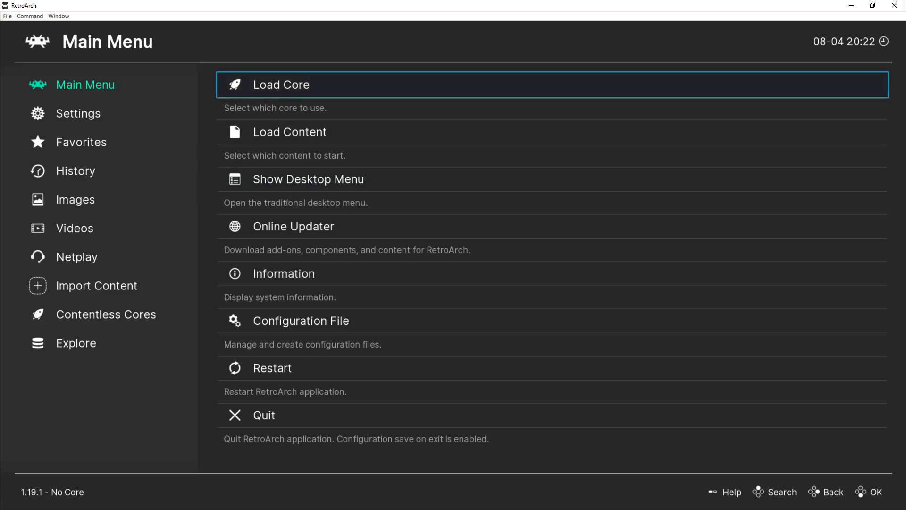
key("Down")
key("Up")
key("Return")
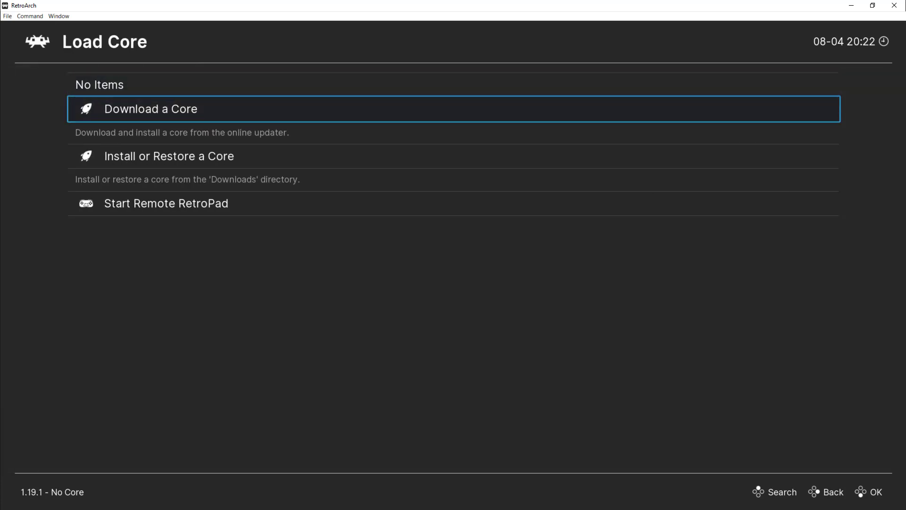
- Find Nintendo - 3DS (Citra) in the core download list and install it
key("Return")
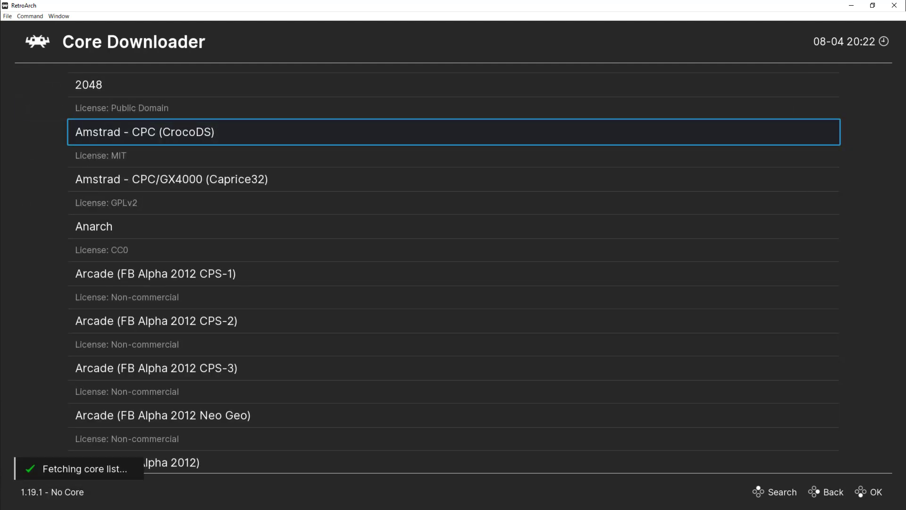
key("Down")
key("Down")
key("Down")
key("Down")
key("Down")
key("Down")
key("Down")
key("Down")
key("Down")
key("Down")
key("Down")
key("Down")
key("Down")
key("Down")
key("Down")
key("Down")
key("Down")
key("Down")
key("Down")
key("Down")
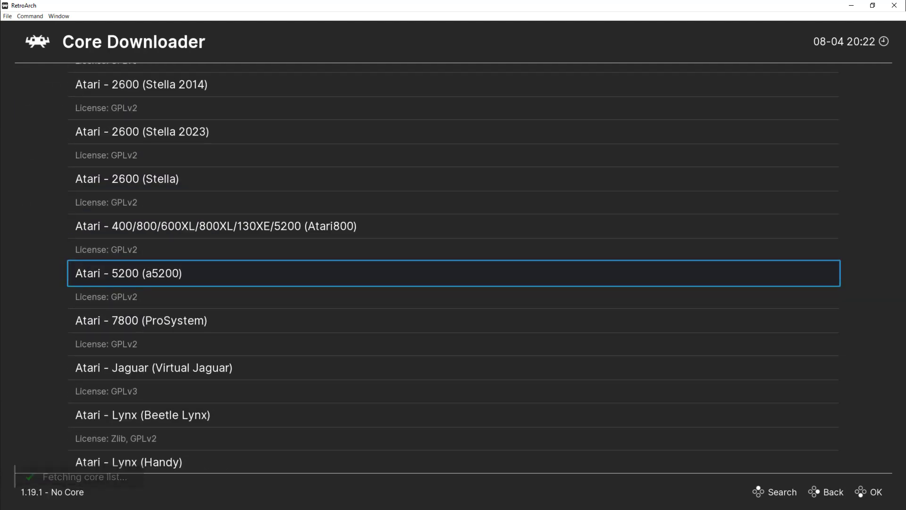
key("Down")
key("Down")
key("Down")
key("Down")
key("Down")
key("Down")
key("Down")
key("Down")
key("Down")
key("Down")
key("Down")
key("Down")
key("Down")
key("Down")
key("Down")
key("Down")
key("Down")
key("Down")
key("Down")
key("Down")
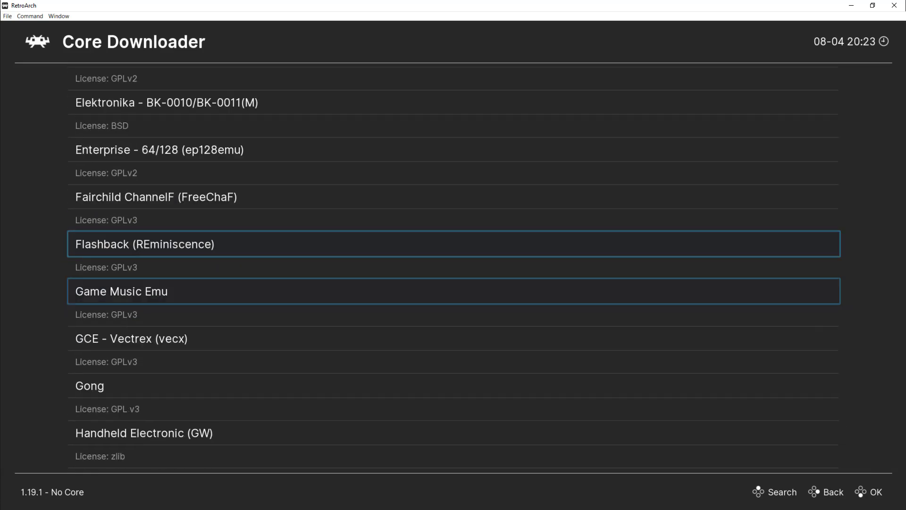
key("Down")
key("Down")
key("Down")
key("Down")
key("Down")
key("Down")
key("Down")
key("Down")
key("Down")
key("Down")
key("Down")
key("Down")
key("Down")
key("Down")
key("Down")
key("Down")
key("Down")
key("Down")
key("Down")
key("Down")
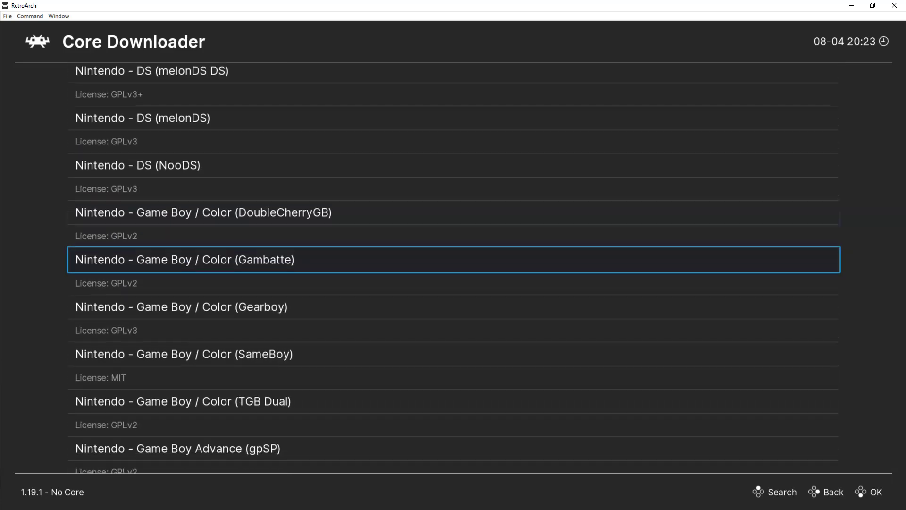
key("Up")
key("Up")
key("Up")
key("Up")
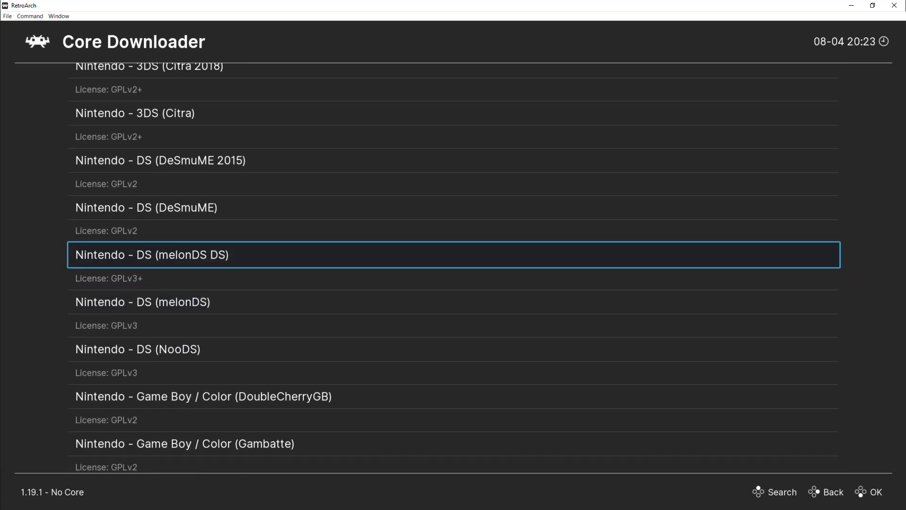
key("Up")
key("Up")
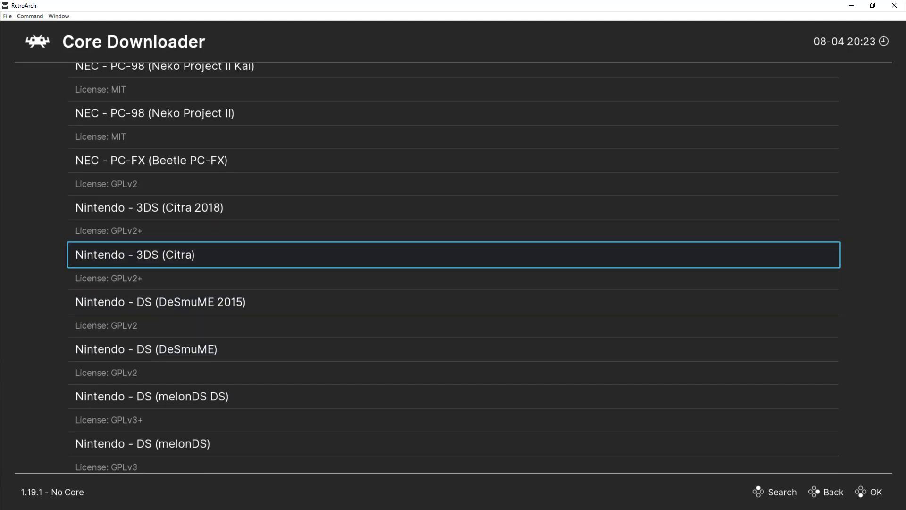
key("Down")
key("Up")
key("Up")
key("Down")
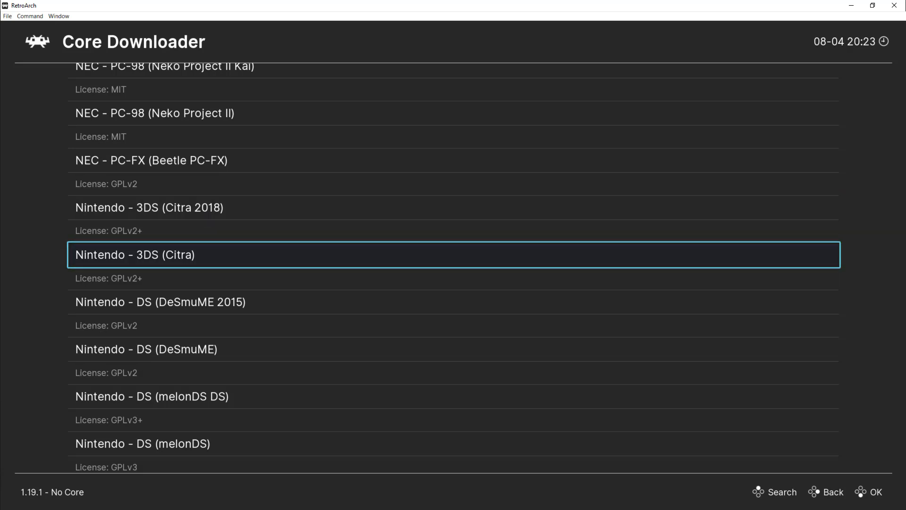
key("Return")
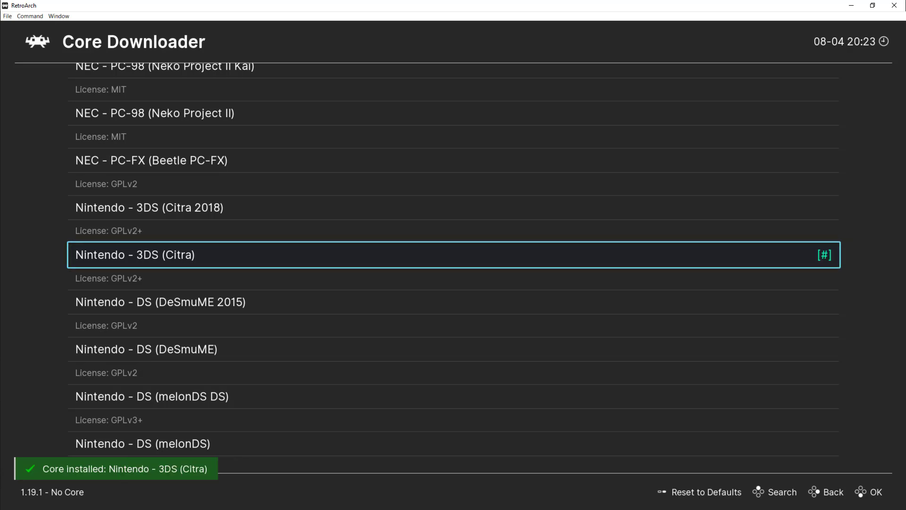
- Leave the Core Downloader and move over to the sidebar menu categories
key("BackSpace")
key("BackSpace")
key("Down")
key("Down")
key("Down")
key("Down")
key("Down")
key("Up")
key("Down")
key("Left")
- Open Settings > Video > Output
key("Down")
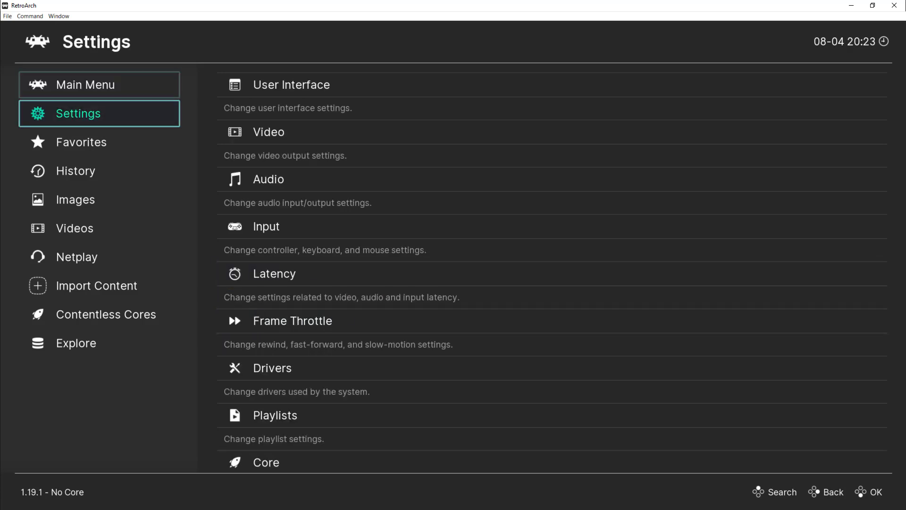
key("Down")
key("Down")
key("Down")
key("Down")
key("Up")
key("Up")
key("Up")
key("Up")
key("Right")
key("Down")
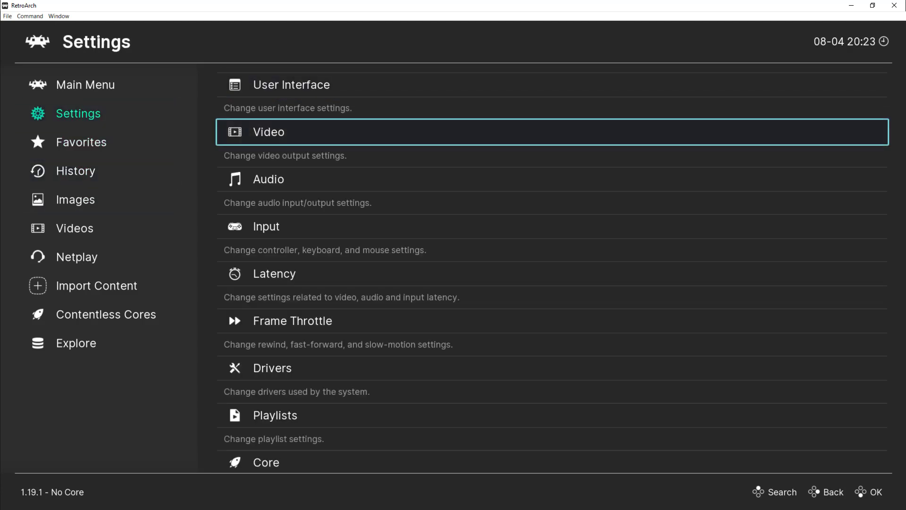
key("Return")
key("Down")
key("Down")
key("Up")
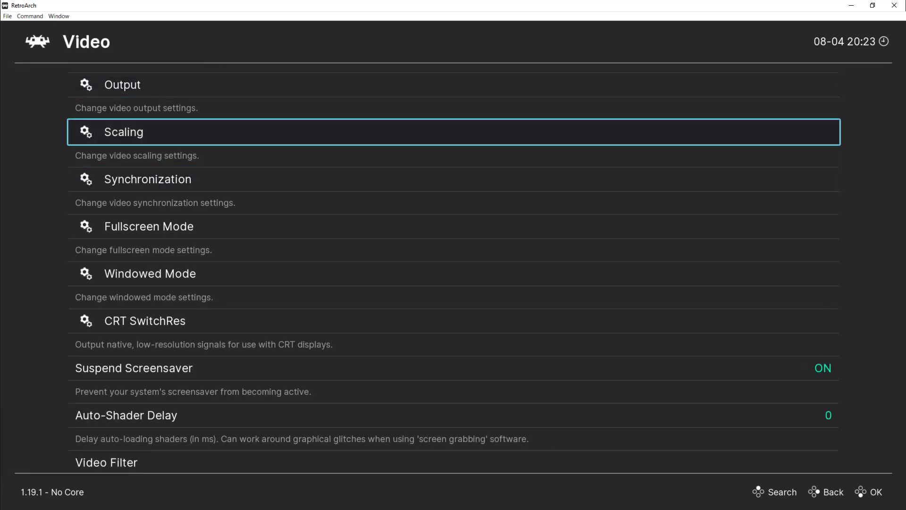
key("Down")
key("Down")
key("Down")
key("Up")
key("Up")
key("Up")
key("Up")
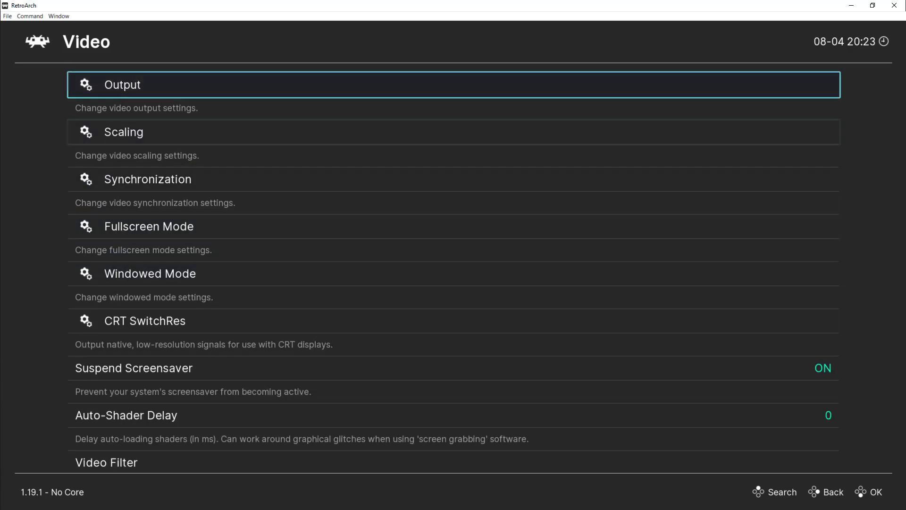
key("Return")
- Look through the Output options unchanged, then back out to the Main Menu page
key("Down")
key("Down")
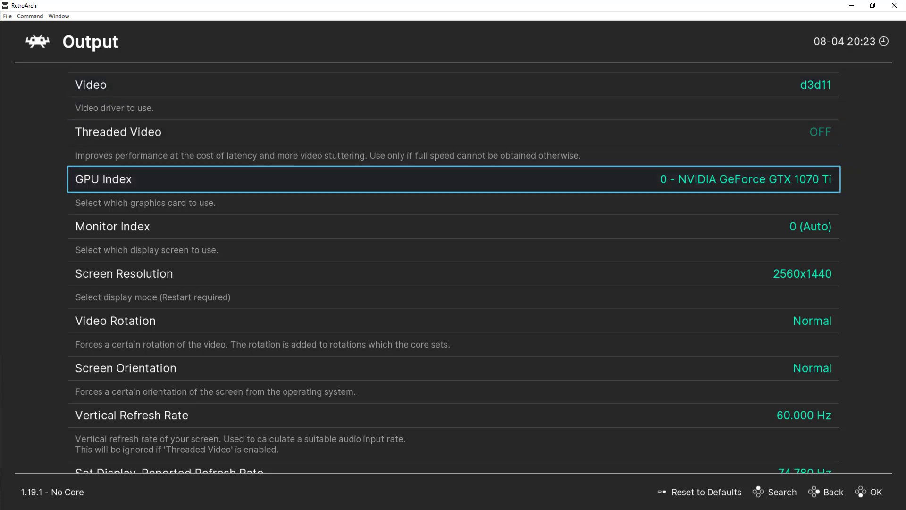
key("Down")
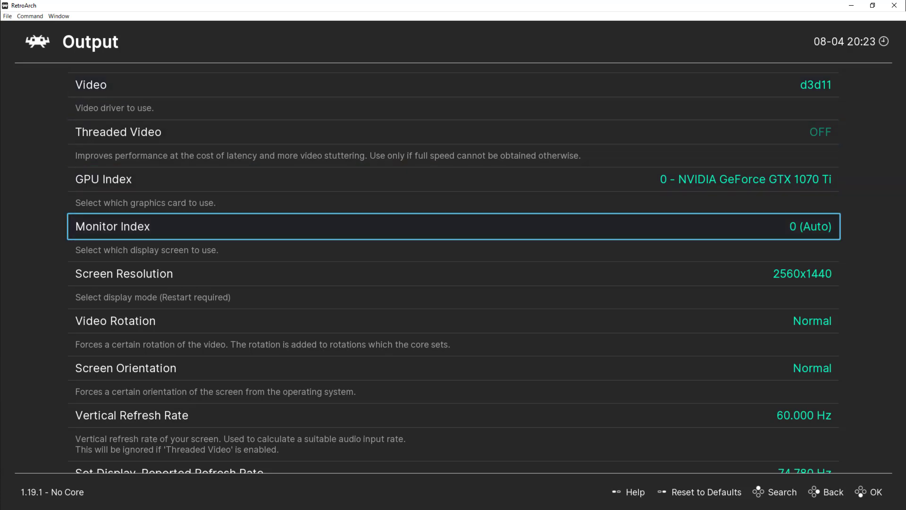
key("Down")
key("Down")
key("Down")
key("Down")
key("Down")
key("Down")
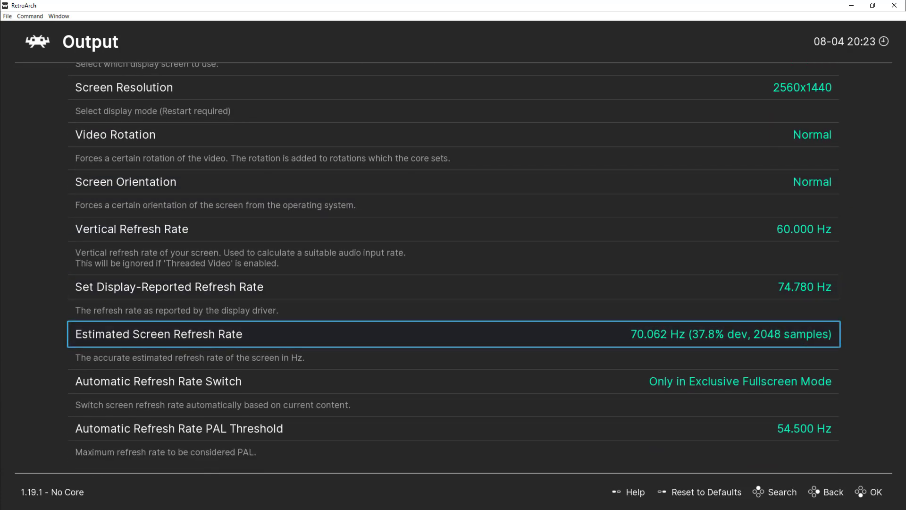
key("Up")
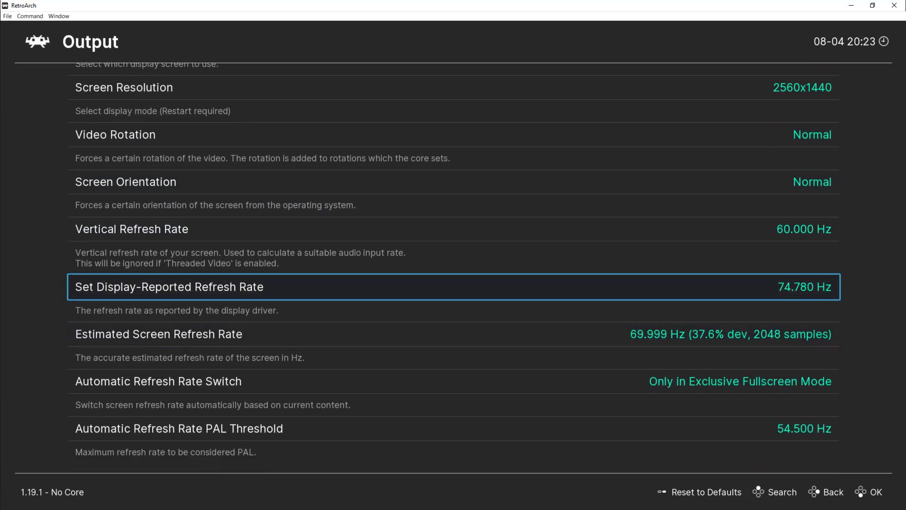
key("Up")
key("Up")
key("BackSpace")
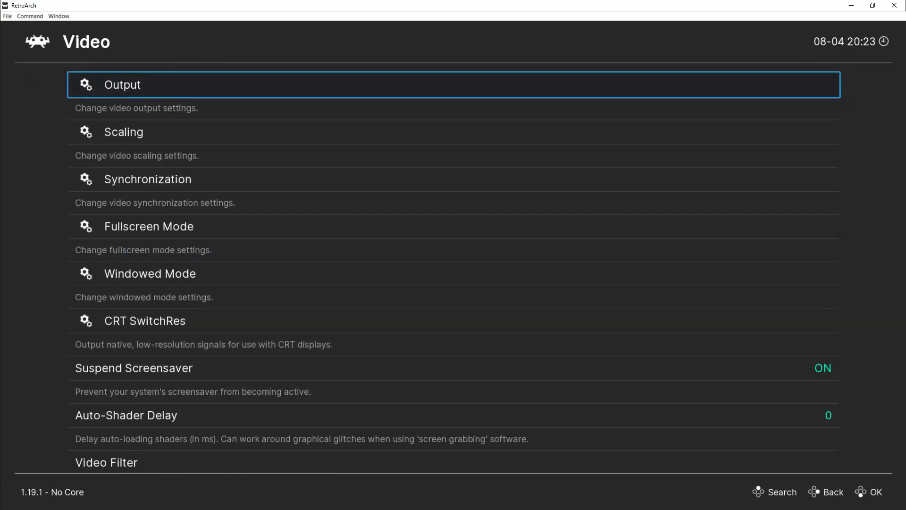
key("BackSpace")
key("Left")
key("Down")
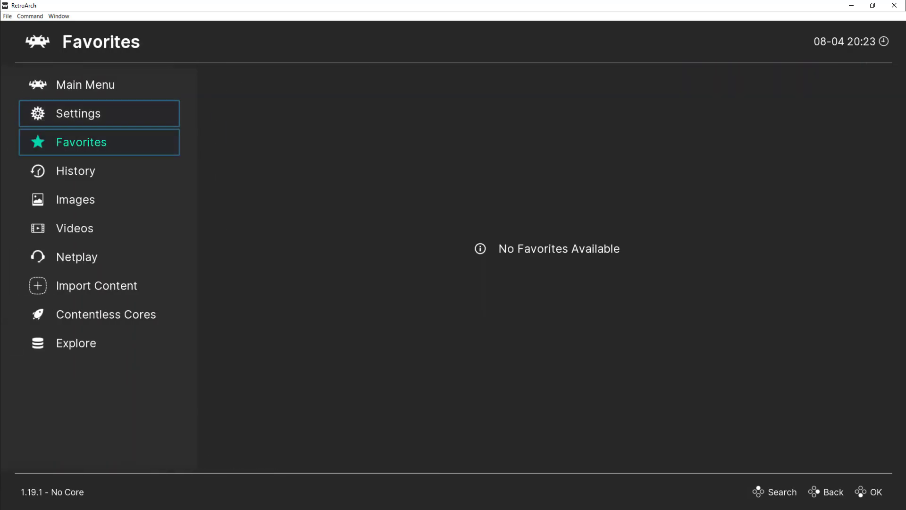
key("Up")
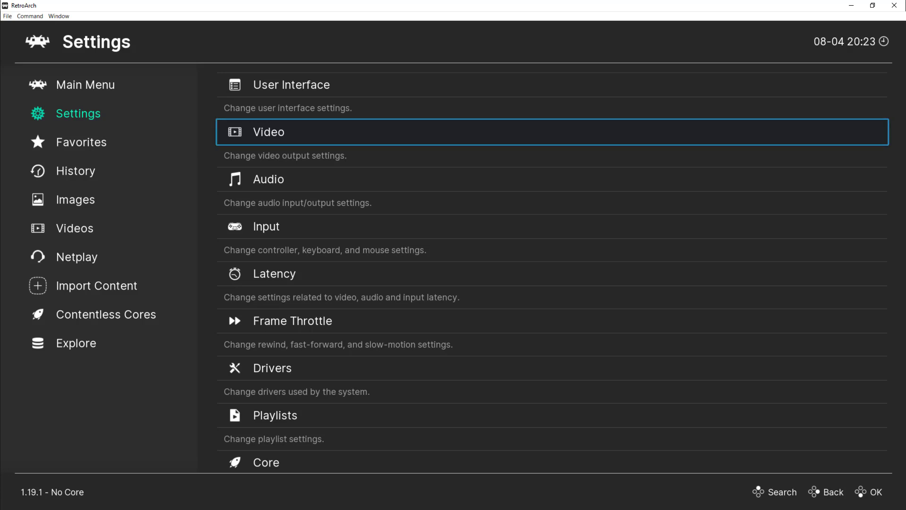
key("Up")
- Through Load Content on D:\, open the Pokemon X (USA) (EpicROMS) folder
key("Right")
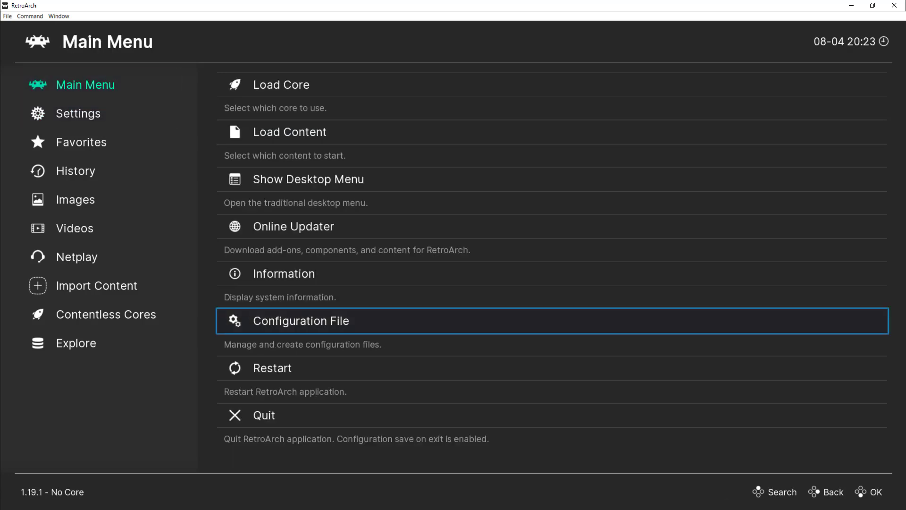
key("Up")
key("Up")
key("Up")
key("Up")
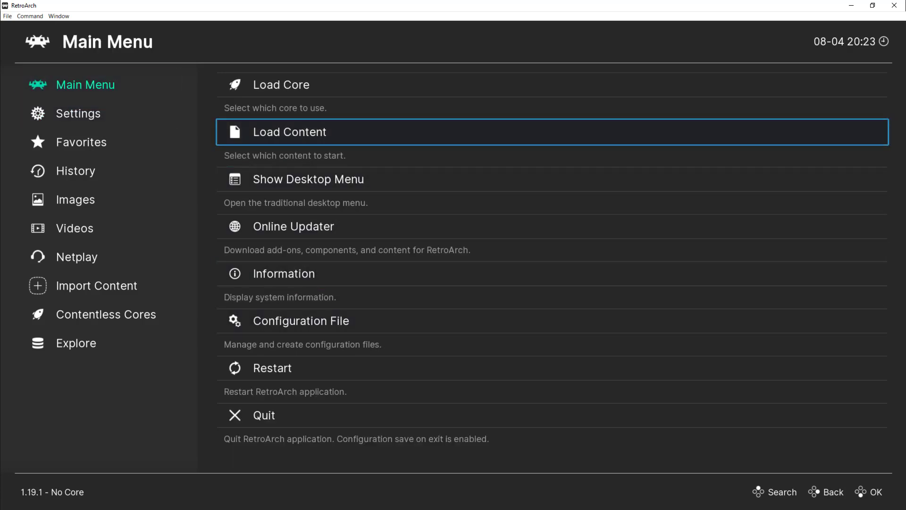
key("Return")
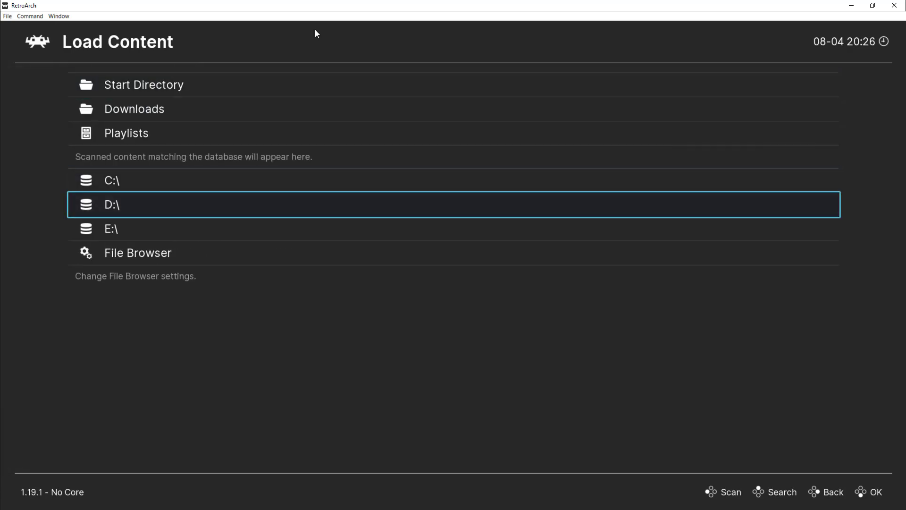
key("Return")
key("Down")
key("Down")
key("Down")
key("Down")
key("Down")
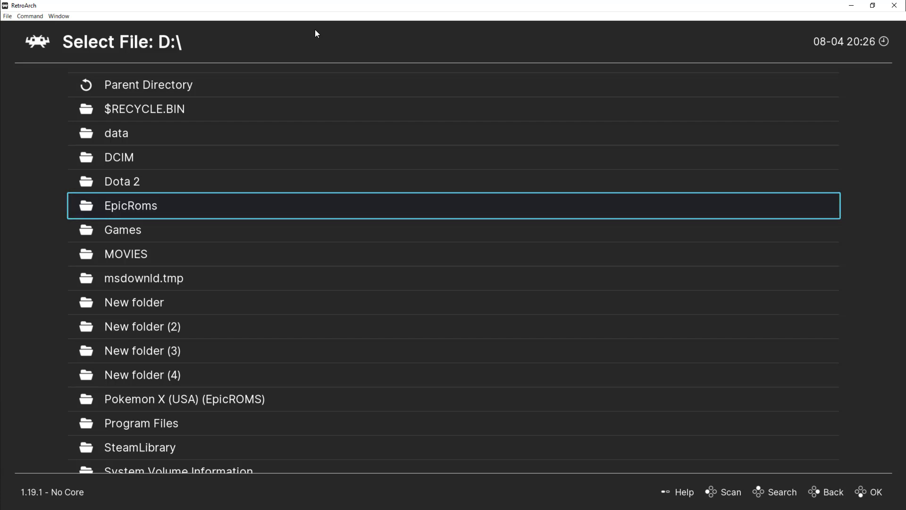
key("Down")
key("Down")
key("Down")
key("Down")
key("Down")
key("Down")
key("Down")
key("Down")
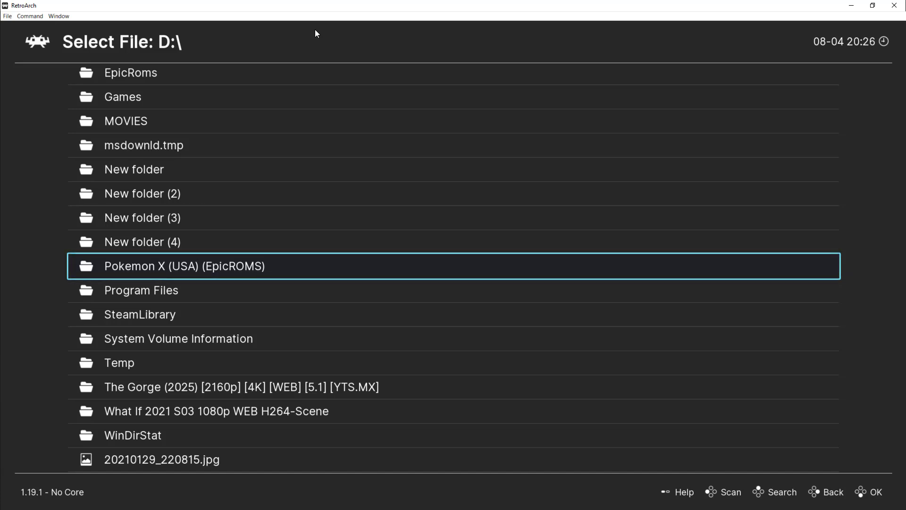
key("Return")
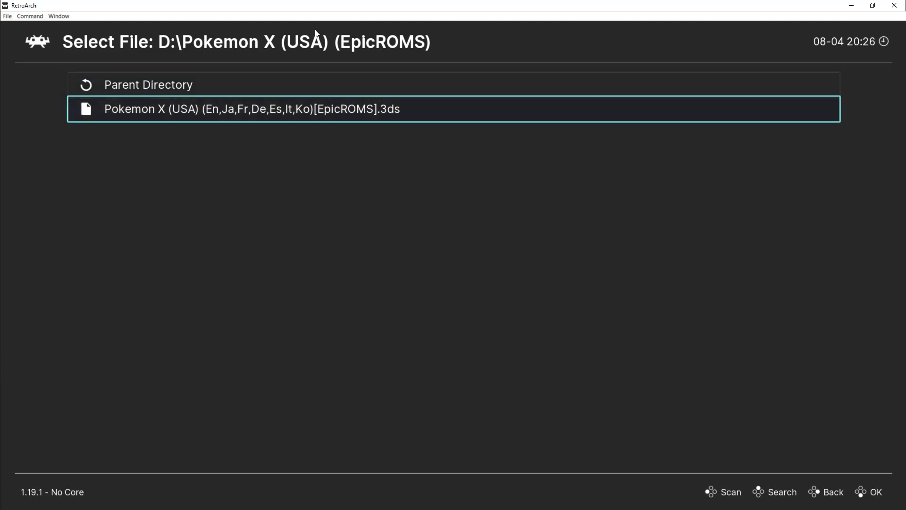
- Boot Pokemon X to its language screen, close the game, then close the RetroArch-Win64 Explorer window
key("alt+F4")
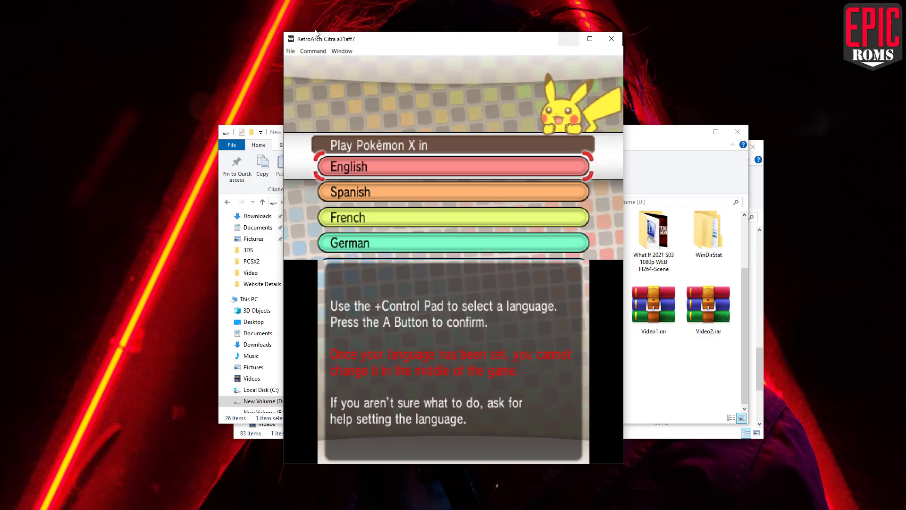
key("Escape")
key("alt+Tab")
key("super+Up")
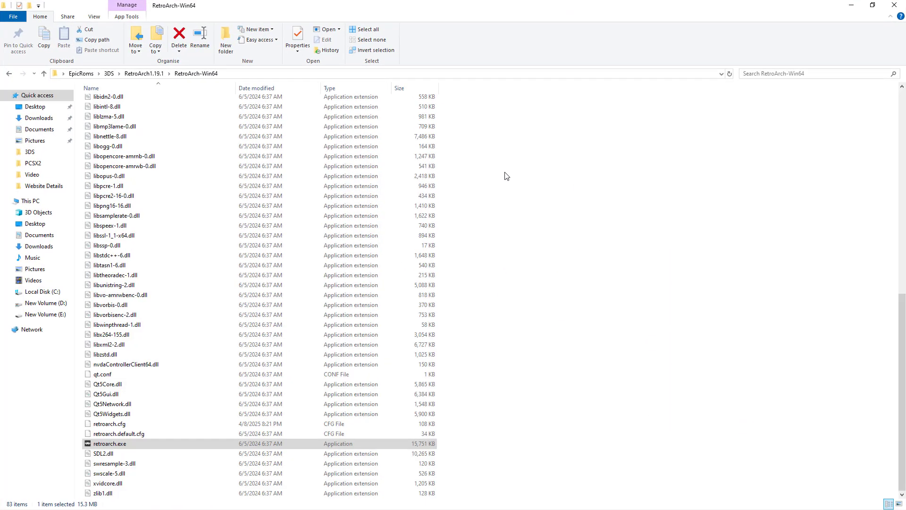
left_click(865, 9)
left_click(752, 144)
left_click_drag(176, 214, 681, 459)
left_click_drag(209, 220, 673, 439)
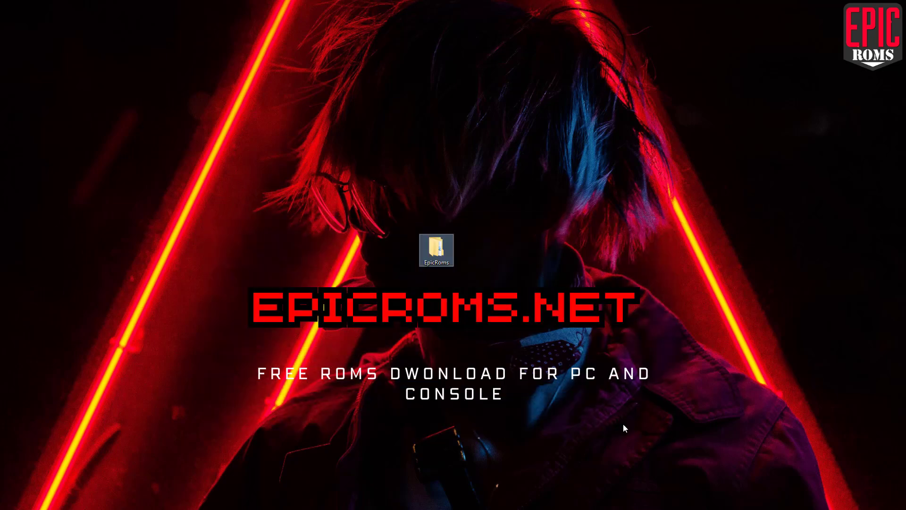